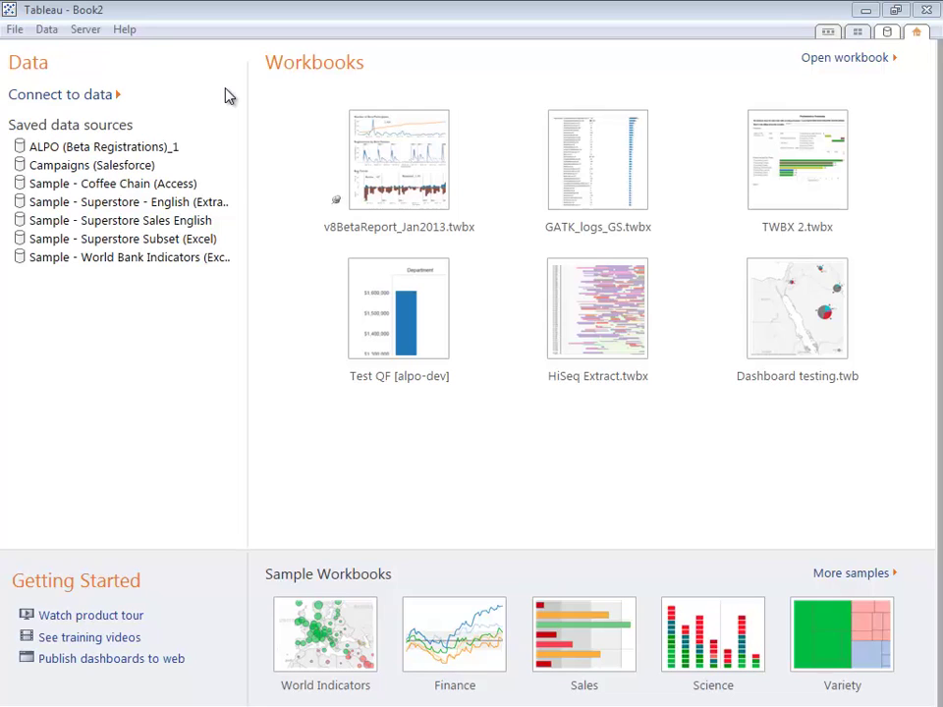
Start a Google BigQuery connection and sign in with the Google account's e-mail and password.
{"action": "left_click", "coordinate": [85, 98]}
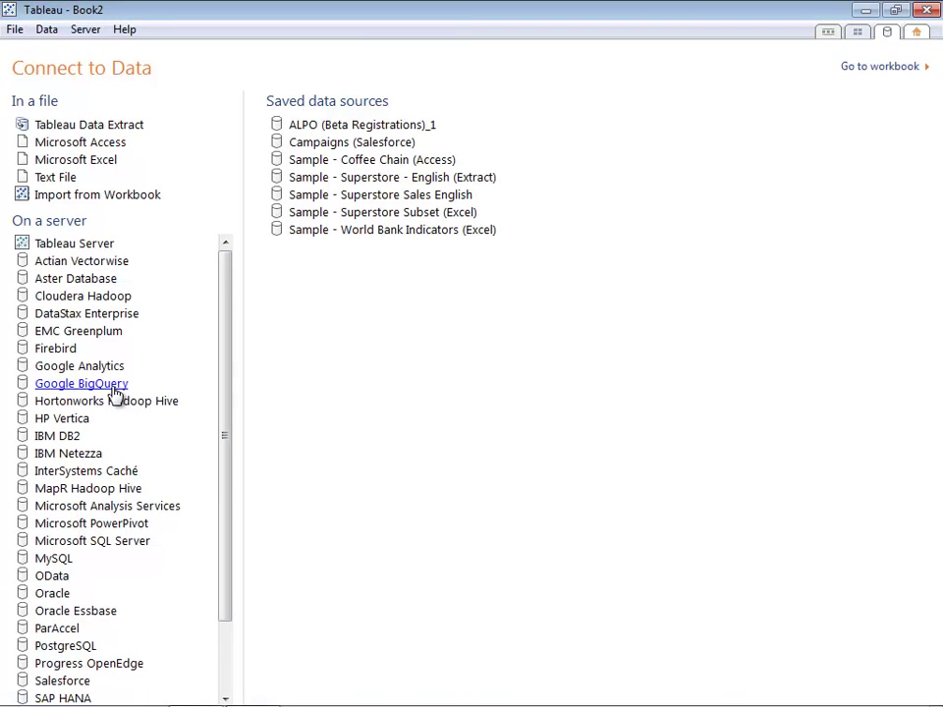
{"action": "left_click", "coordinate": [93, 383]}
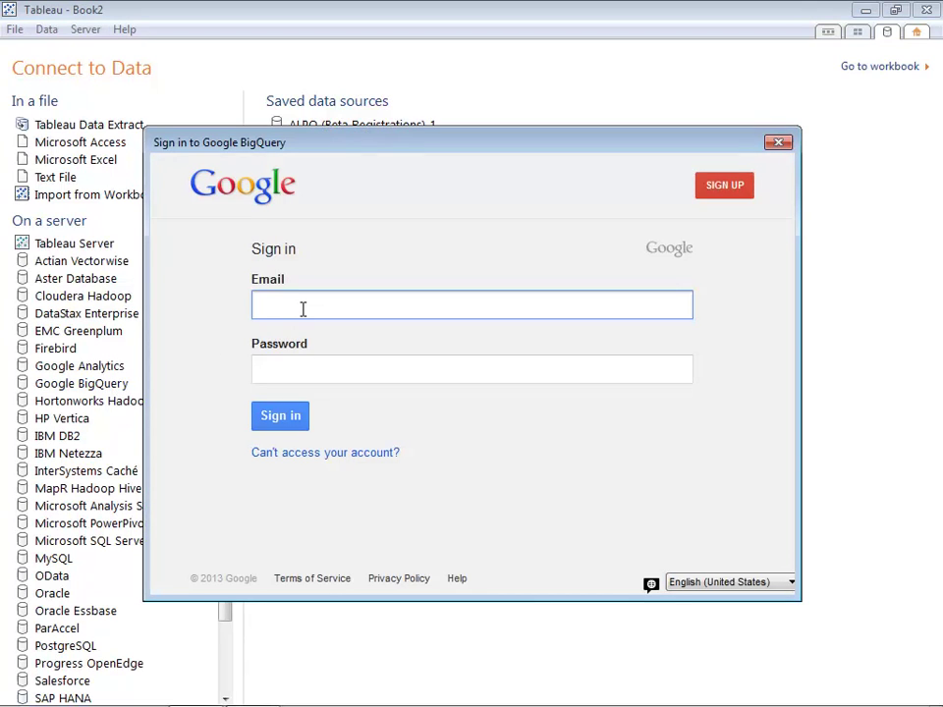
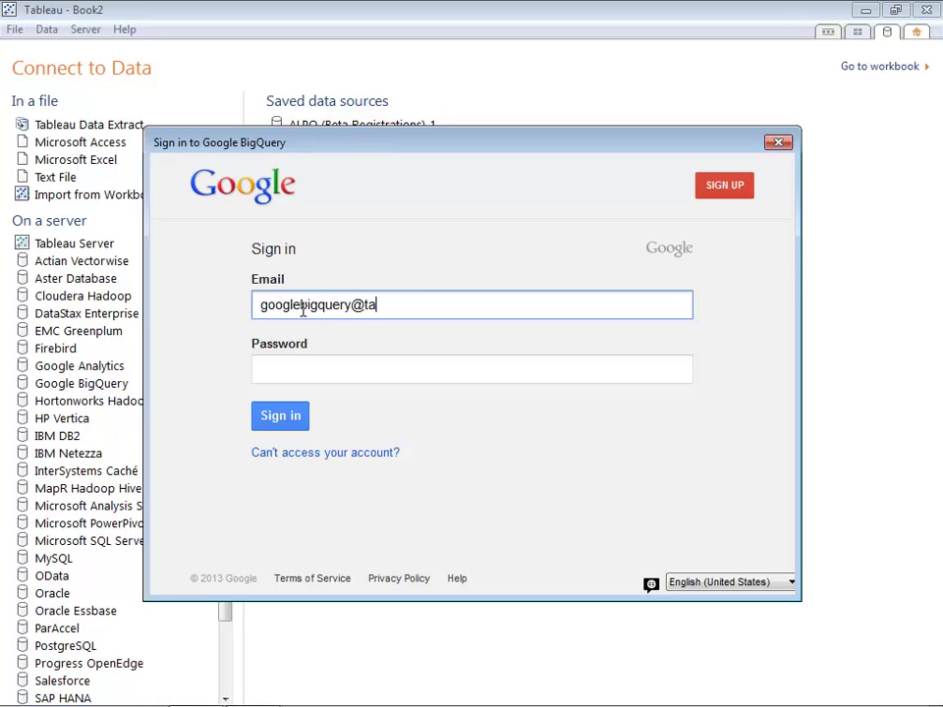
{"action": "key", "text": "Tab"}
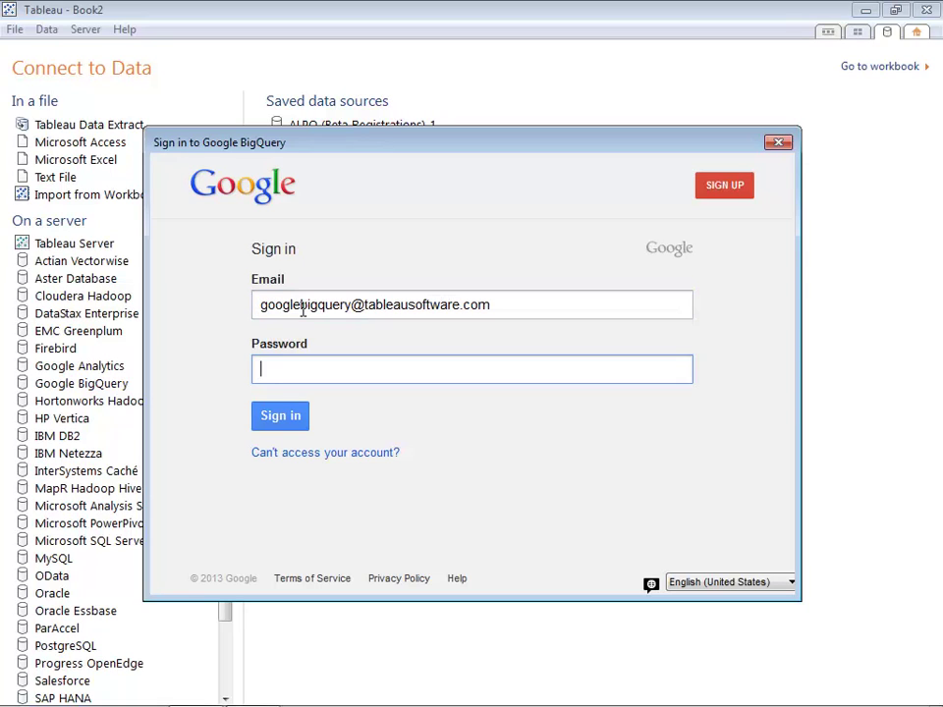
{"action": "type", "text": "••••••••"}
{"action": "left_click", "coordinate": [285, 417]}
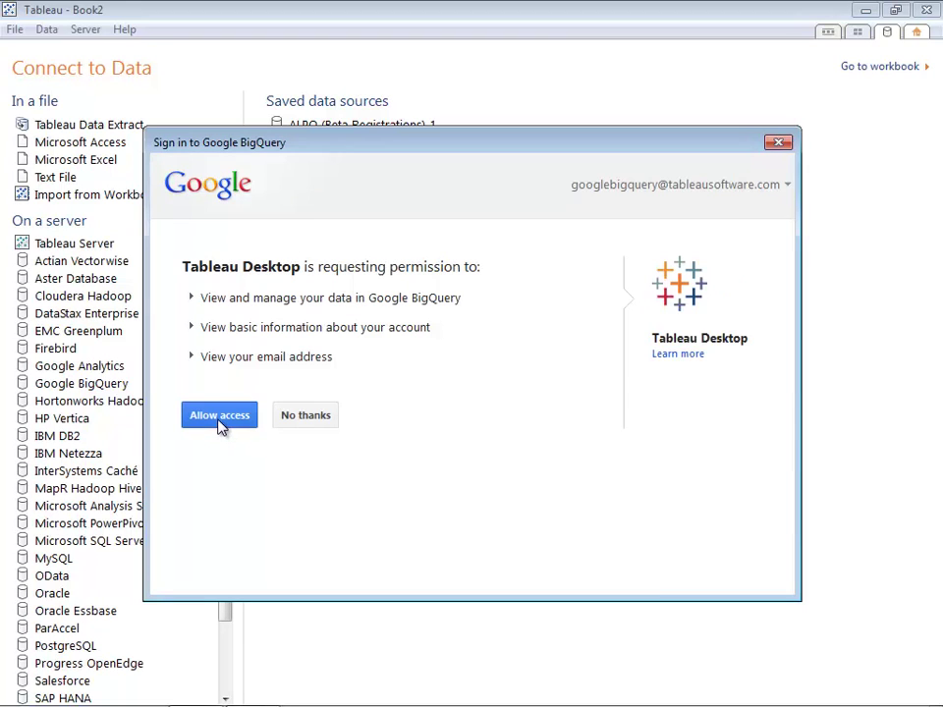
Allow Tableau access, then connect live to the publicdata samples shakespeare table.
{"action": "left_click", "coordinate": [219, 418]}
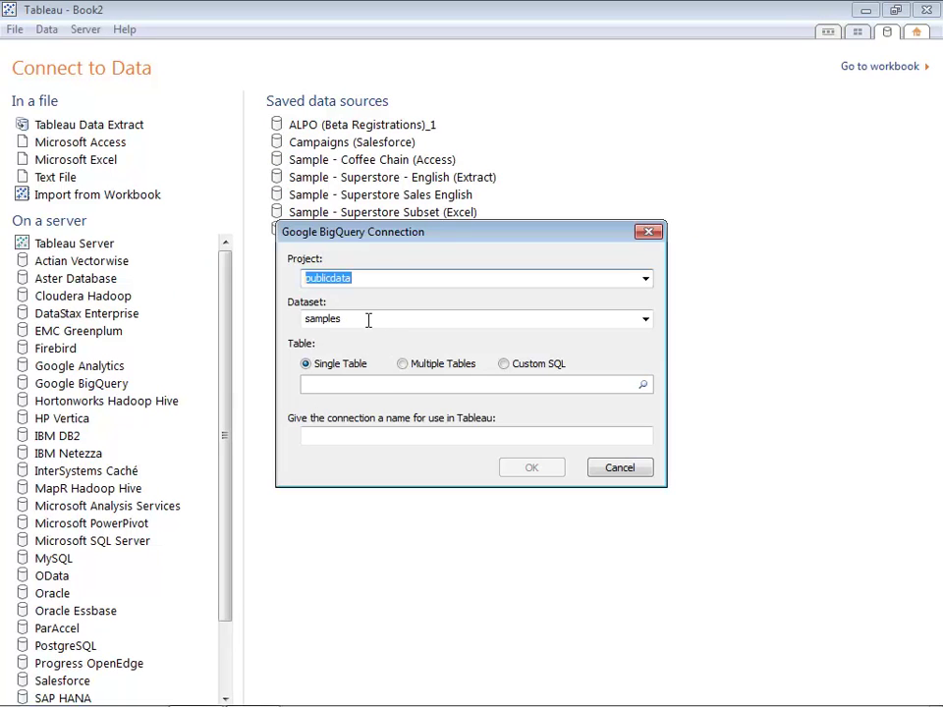
{"action": "left_click", "coordinate": [642, 384]}
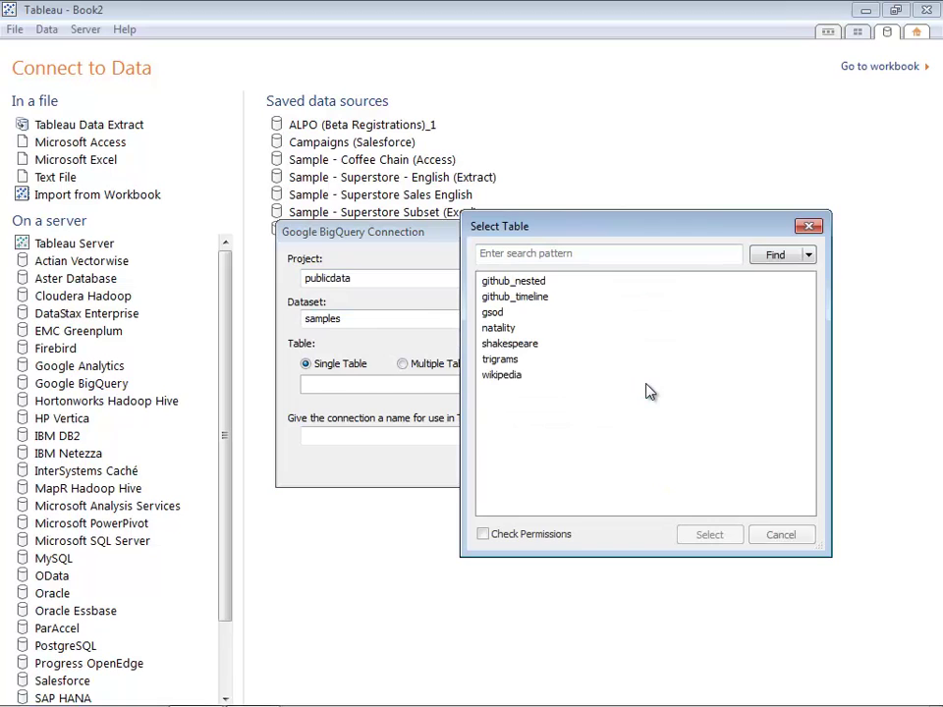
{"action": "left_click", "coordinate": [545, 345]}
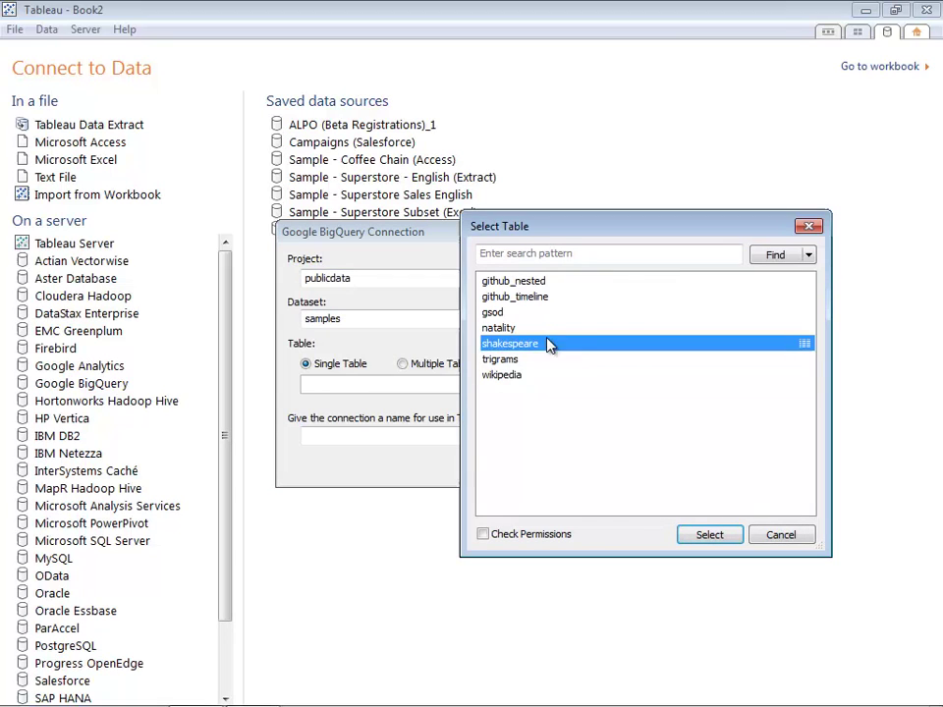
{"action": "left_click", "coordinate": [714, 540]}
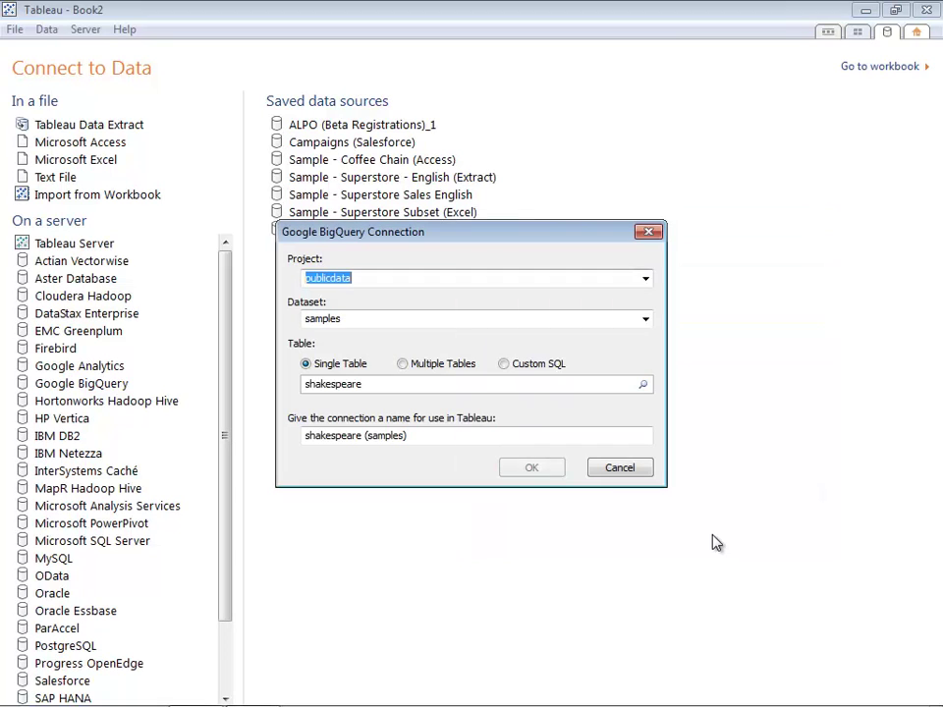
{"action": "left_click", "coordinate": [521, 470]}
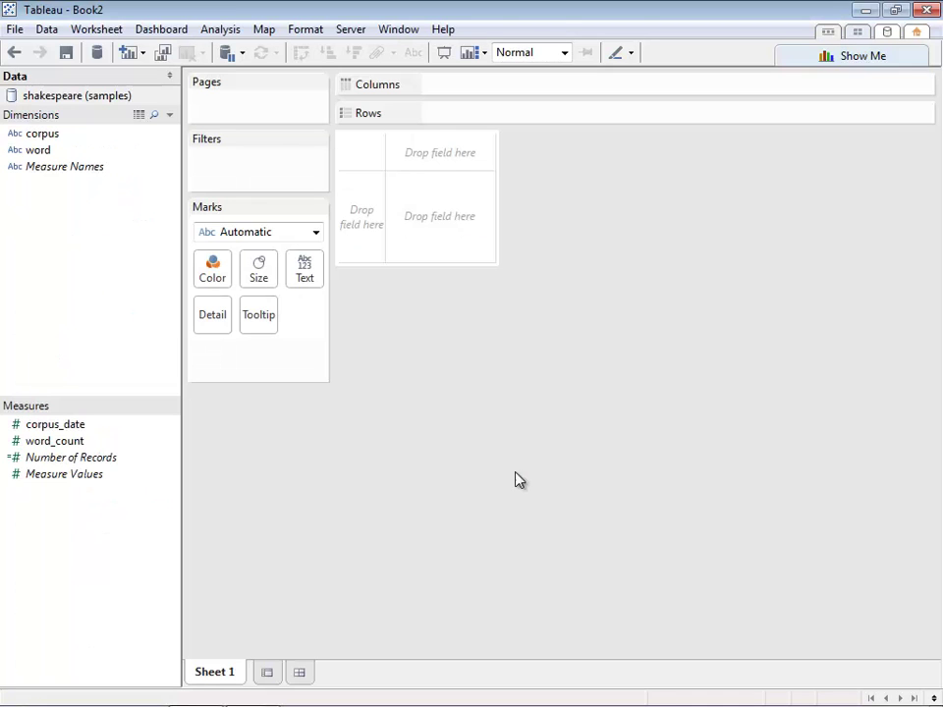
Chart SUM(word_count) as a bar, filter corpus to hamlet only, and select the word field.
{"action": "left_click", "coordinate": [36, 441]}
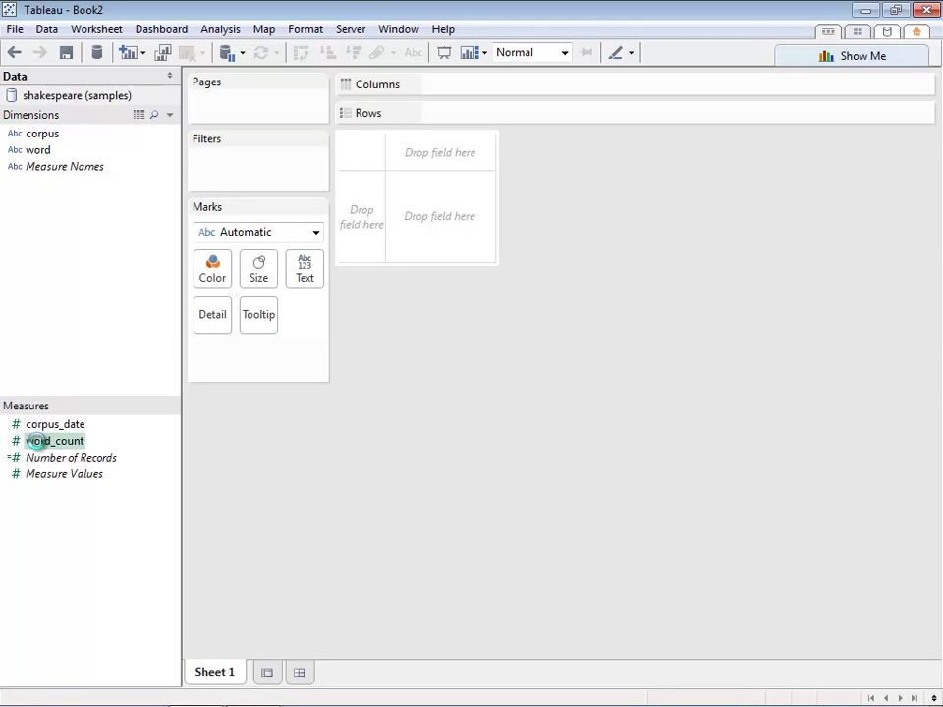
{"action": "double_click", "coordinate": [36, 442]}
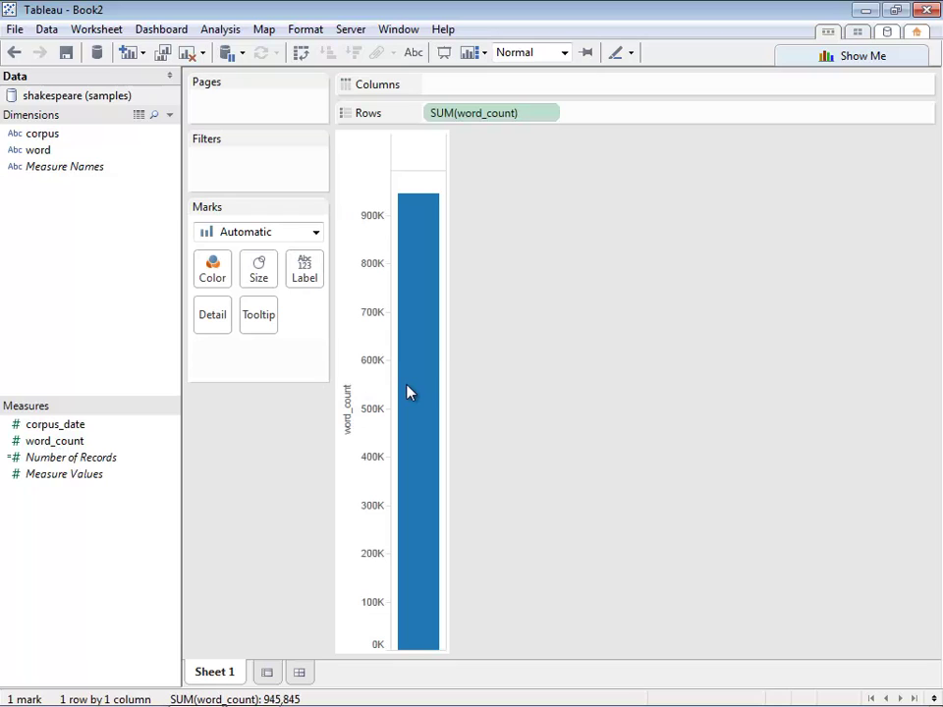
{"action": "mouse_move", "coordinate": [411, 393]}
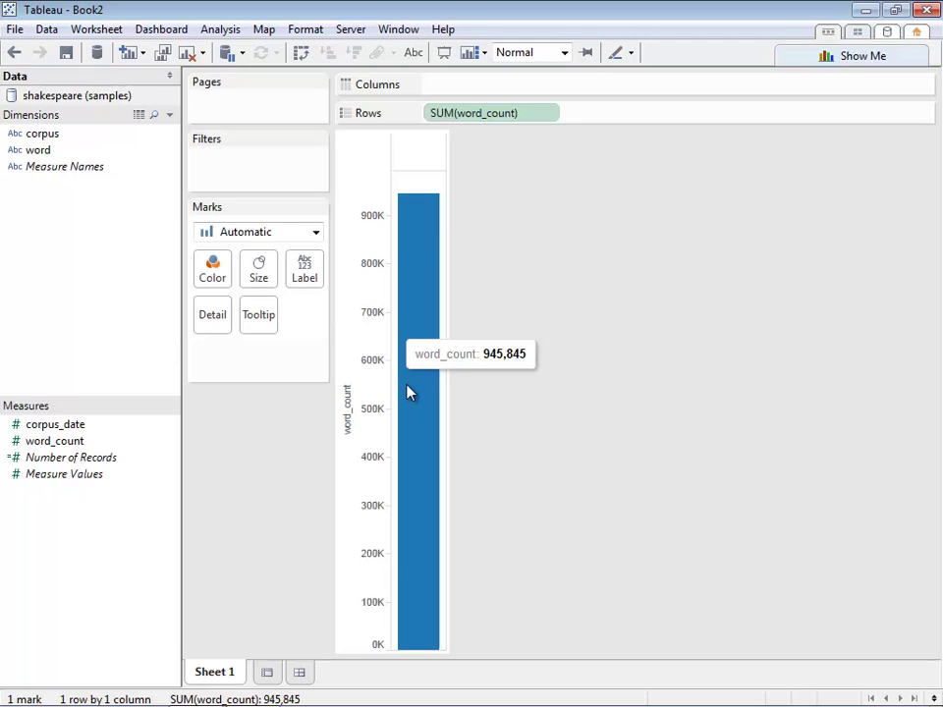
{"action": "left_click_drag", "start_coordinate": [43, 140], "coordinate": [272, 165]}
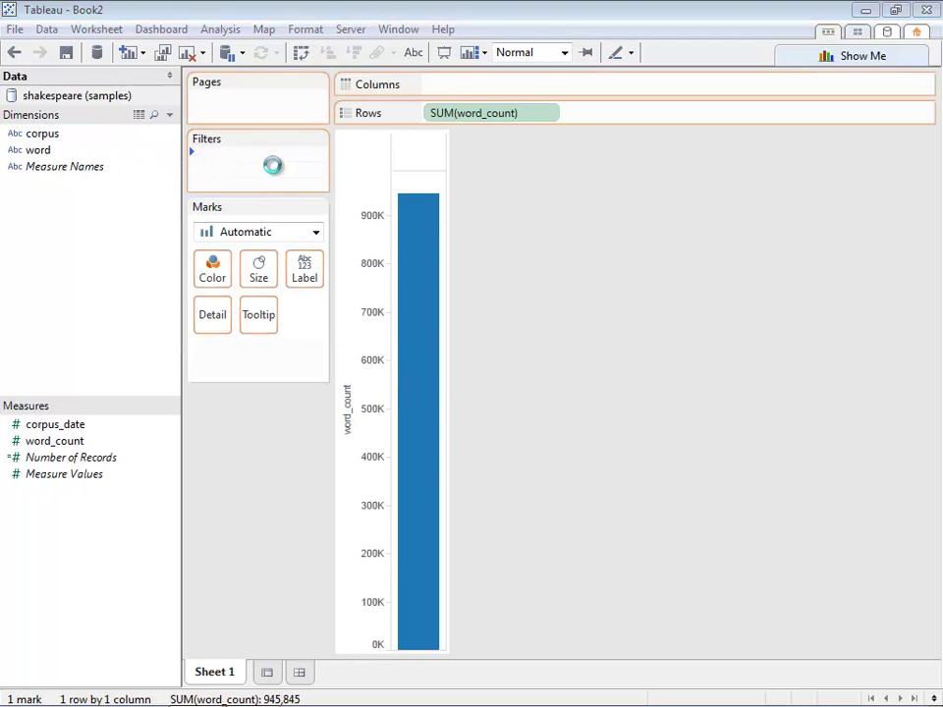
{"action": "left_click", "coordinate": [344, 201]}
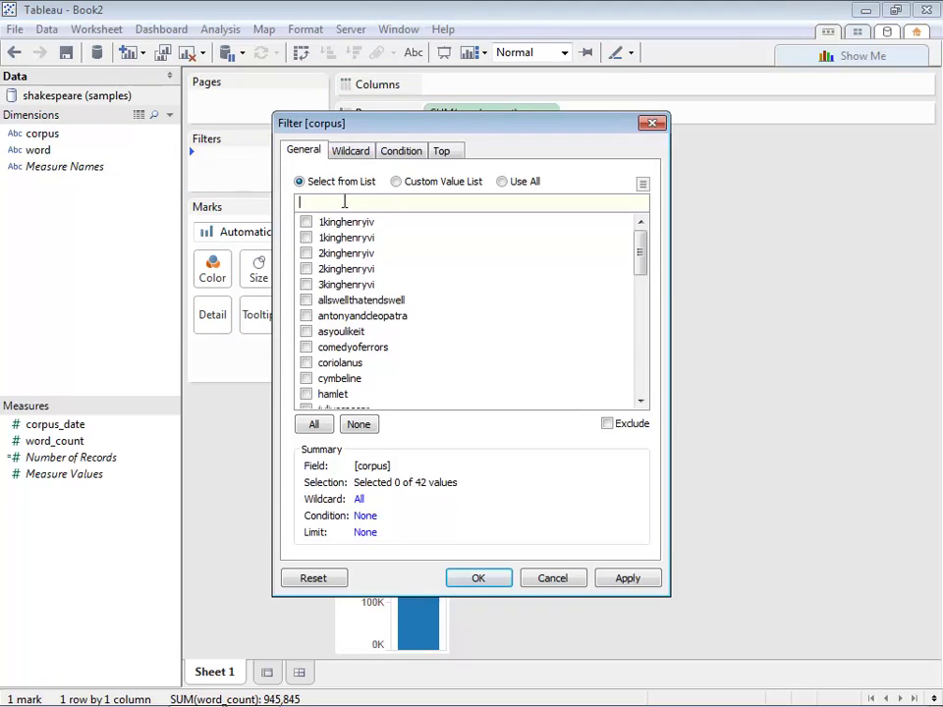
{"action": "type", "text": "ham"}
{"action": "left_click", "coordinate": [306, 222]}
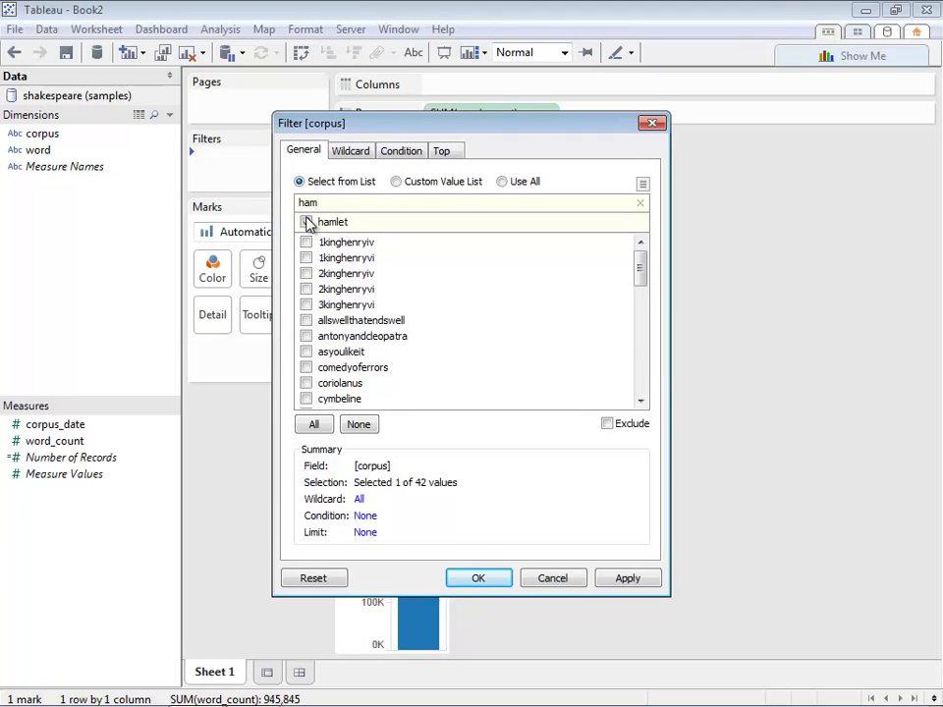
{"action": "left_click", "coordinate": [475, 577]}
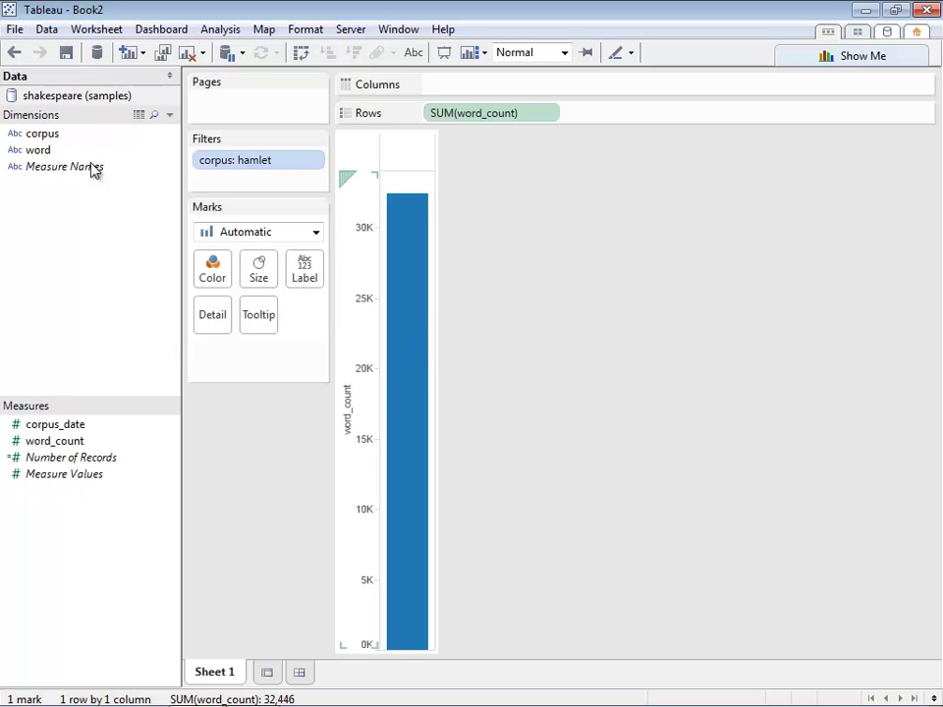
{"action": "left_click", "coordinate": [34, 151]}
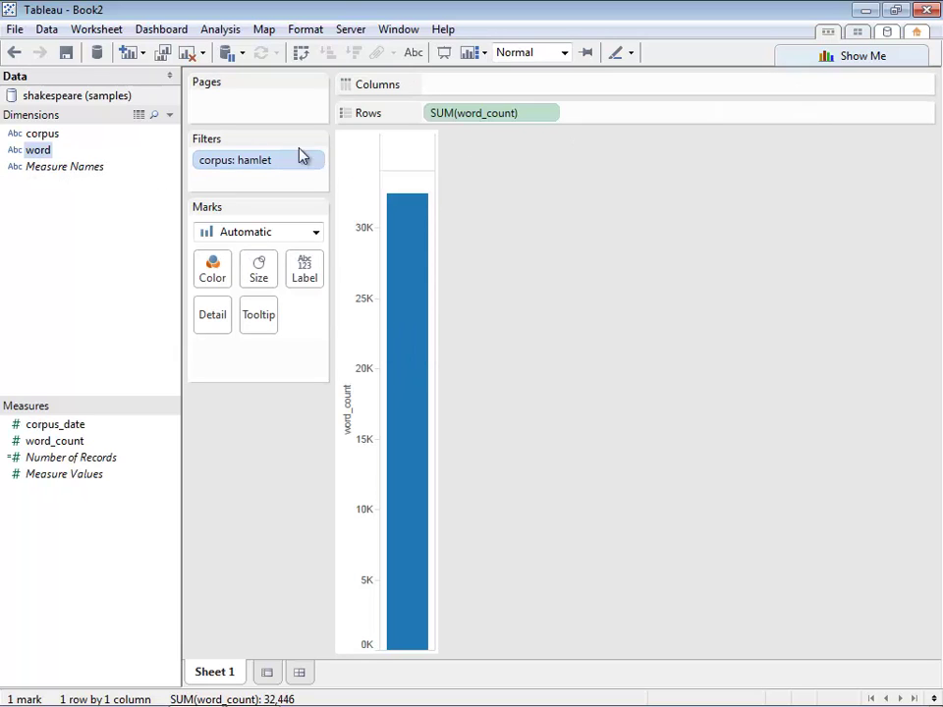
Turn the view into a treemap of Hamlet's words using the Show Me treemap option.
{"action": "left_click", "coordinate": [868, 59]}
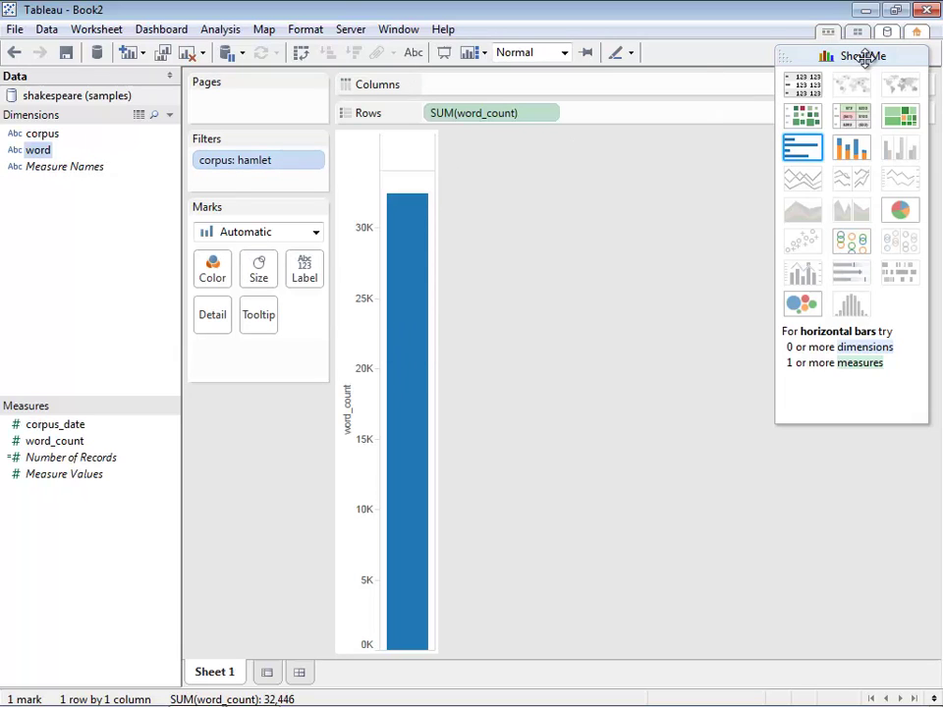
{"action": "left_click", "coordinate": [905, 118]}
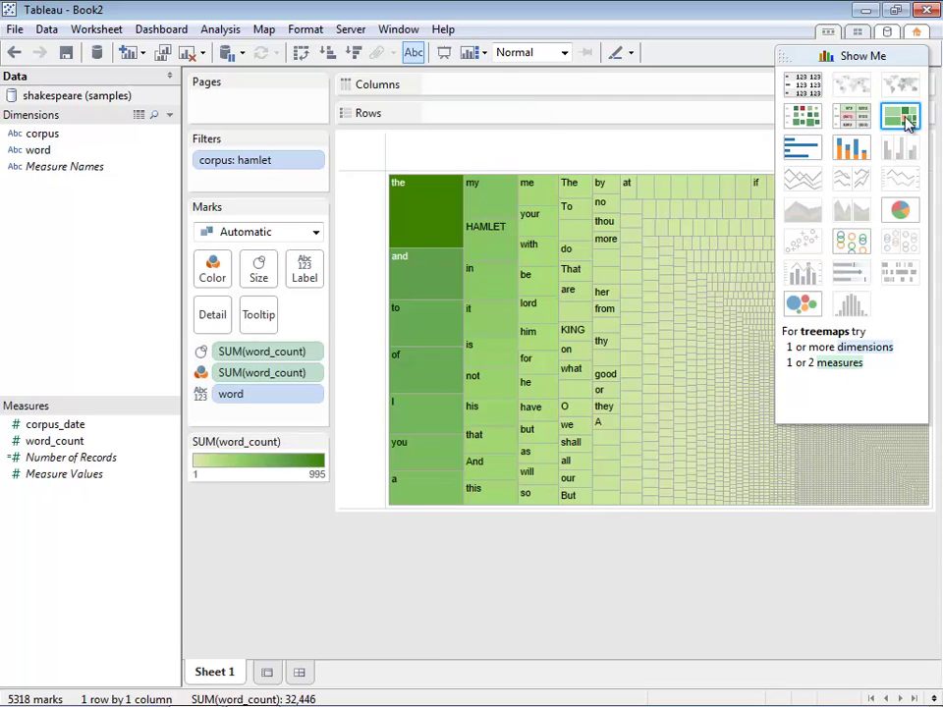
{"action": "left_click", "coordinate": [852, 57]}
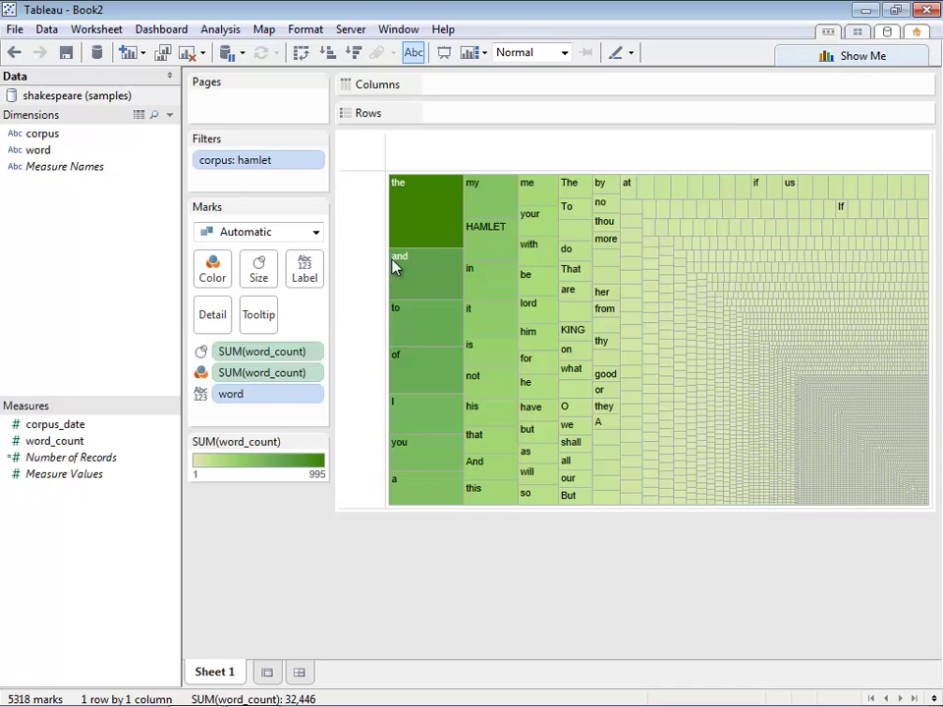
{"action": "mouse_move", "coordinate": [416, 225]}
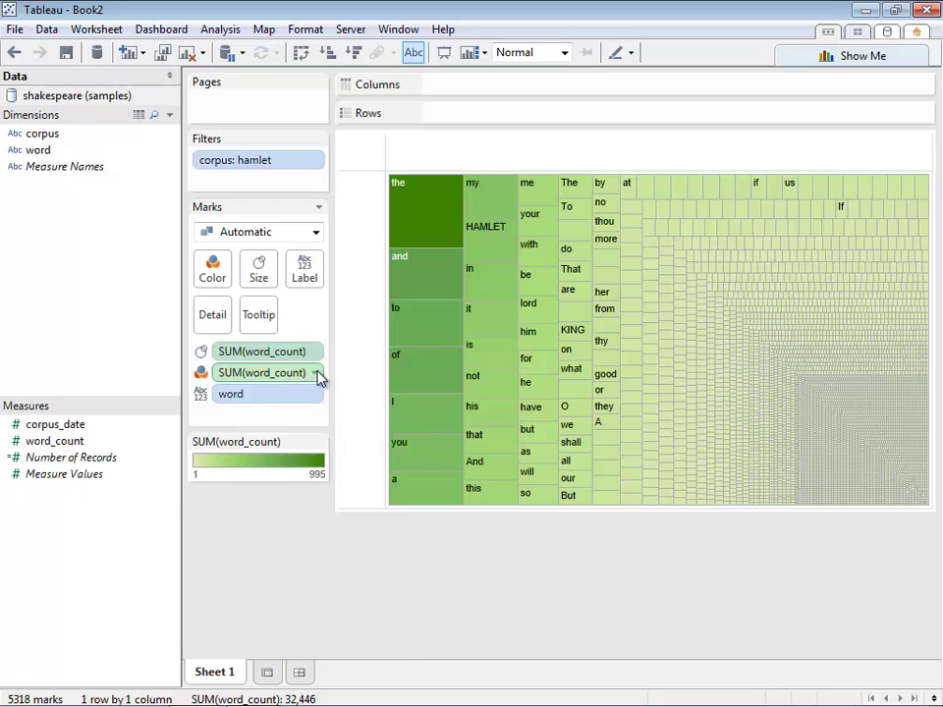
Add a SUM(word_count) quick filter and raise its minimum to 41.
{"action": "left_click", "coordinate": [316, 374]}
{"action": "left_click", "coordinate": [300, 421]}
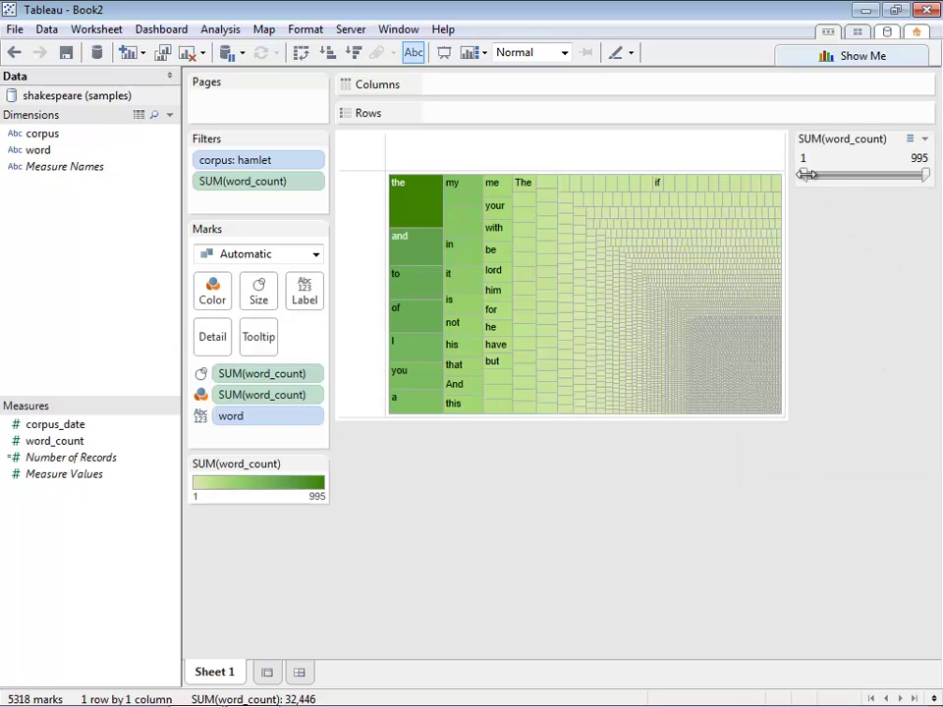
{"action": "left_click_drag", "start_coordinate": [805, 174], "coordinate": [811, 173]}
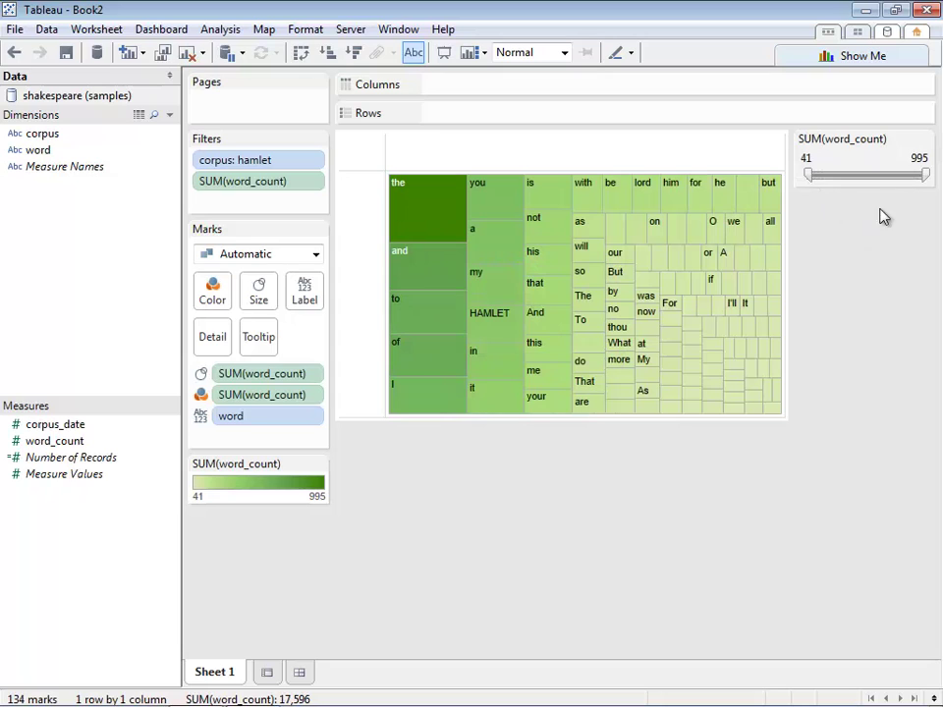
{"action": "left_click_drag", "start_coordinate": [926, 174], "coordinate": [925, 174]}
Change the mark type from Automatic to Text so the words render as a cloud.
{"action": "left_click", "coordinate": [251, 263]}
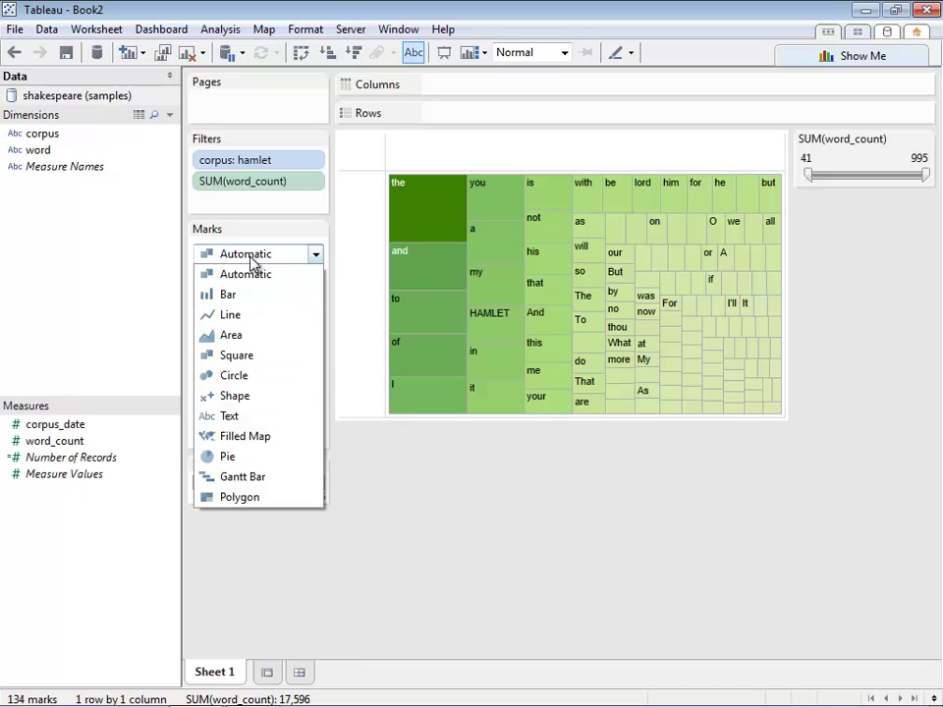
{"action": "left_click", "coordinate": [247, 422]}
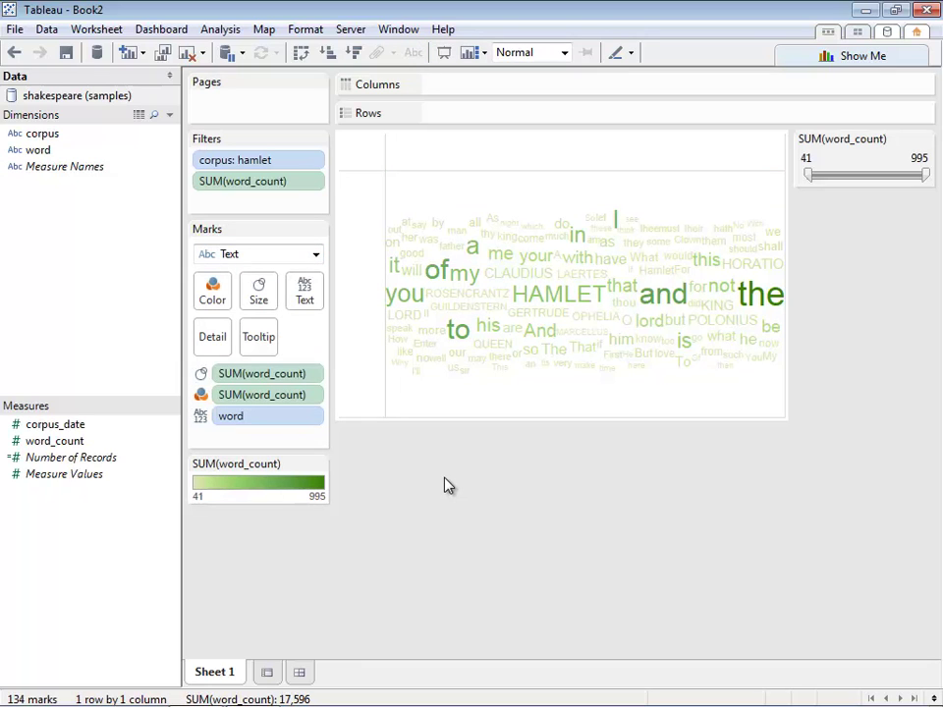
{"action": "mouse_move", "coordinate": [548, 300]}
Add romeoandjuliet to the corpus filter alongside hamlet.
{"action": "double_click", "coordinate": [274, 164]}
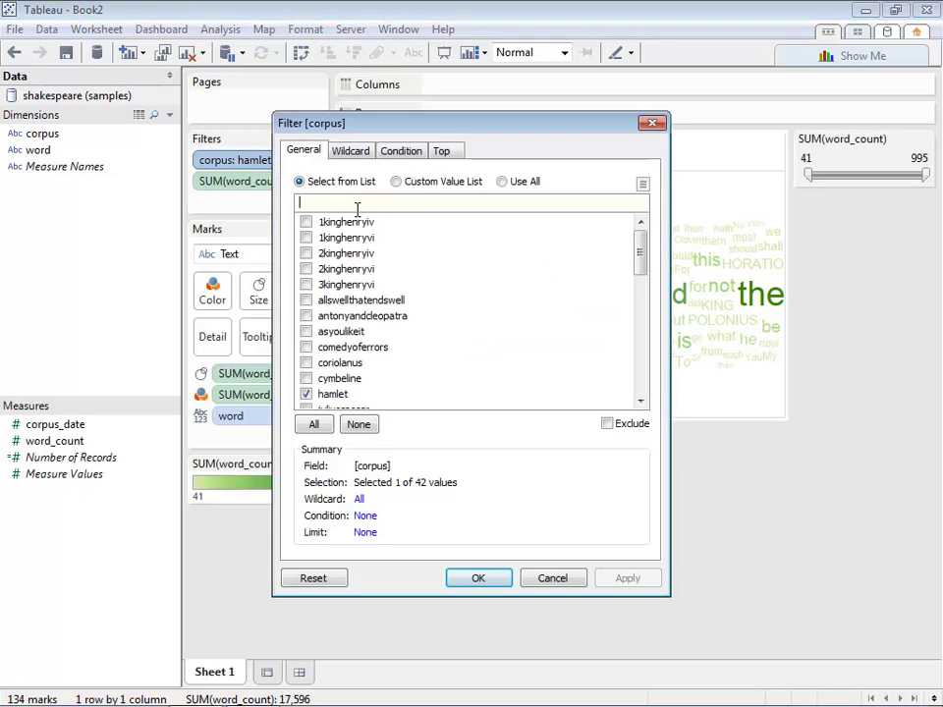
{"action": "type", "text": "ro"}
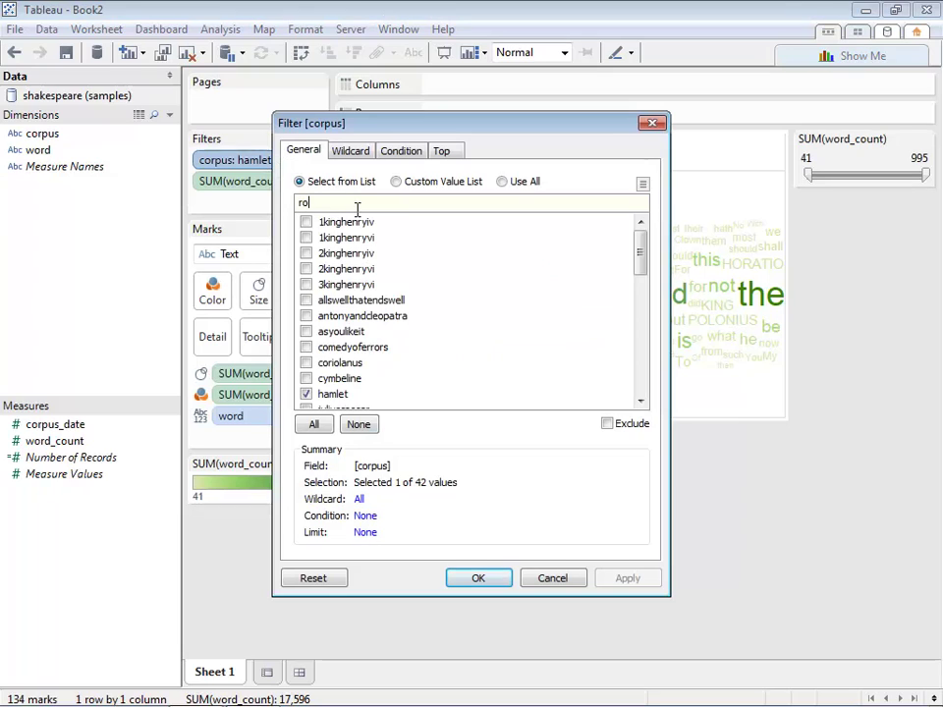
{"action": "type", "text": "m"}
{"action": "left_click", "coordinate": [306, 222]}
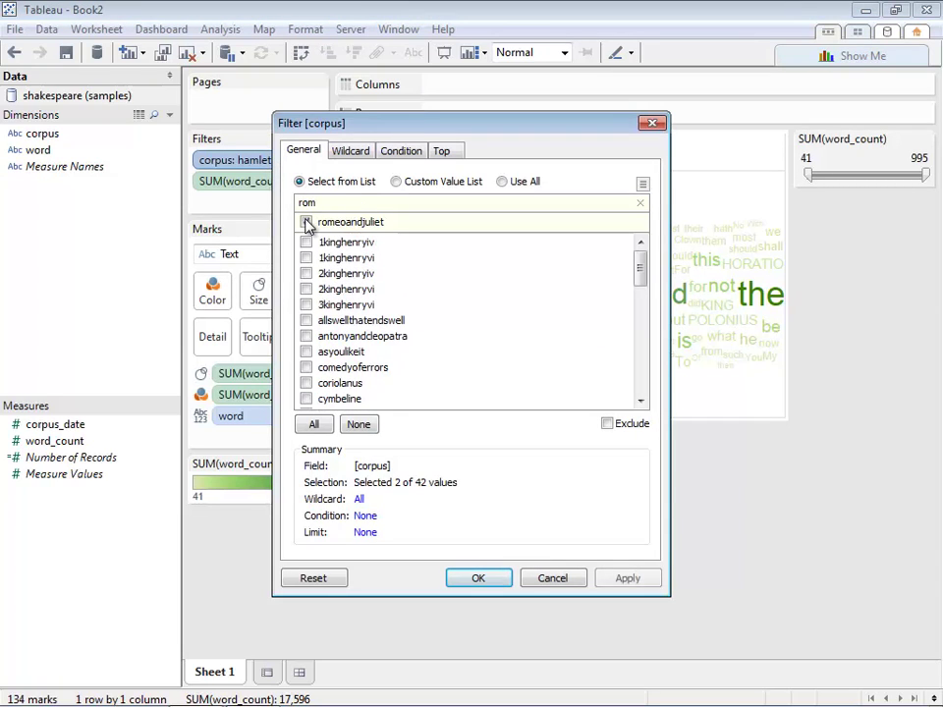
{"action": "left_click", "coordinate": [489, 578]}
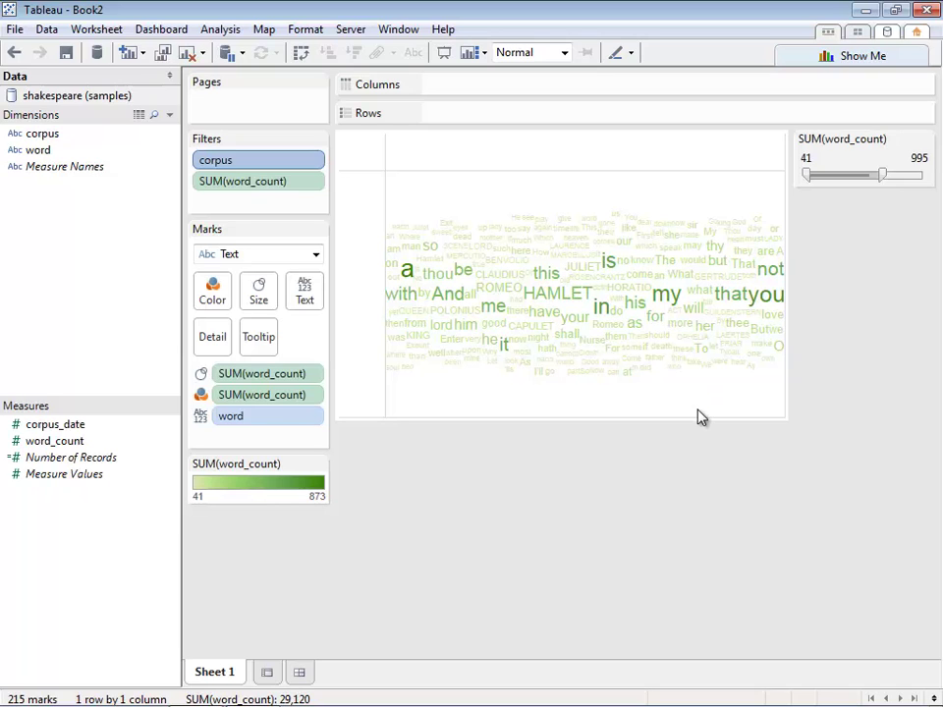
Pick the corpus field in the Data pane to split the clouds by play.
{"action": "mouse_move", "coordinate": [633, 386]}
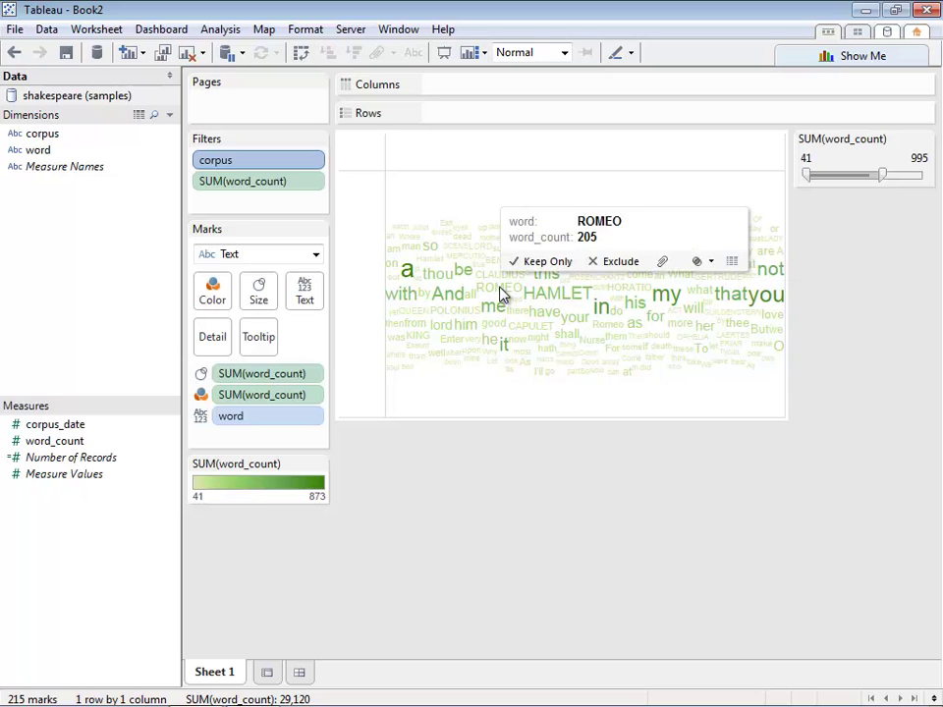
{"action": "left_click", "coordinate": [43, 135]}
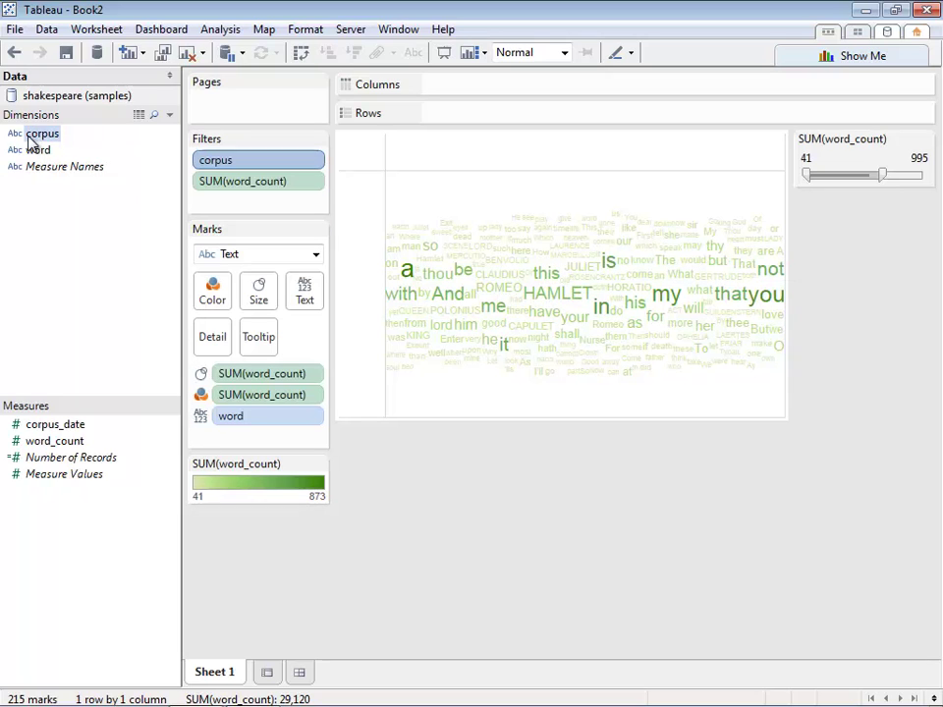